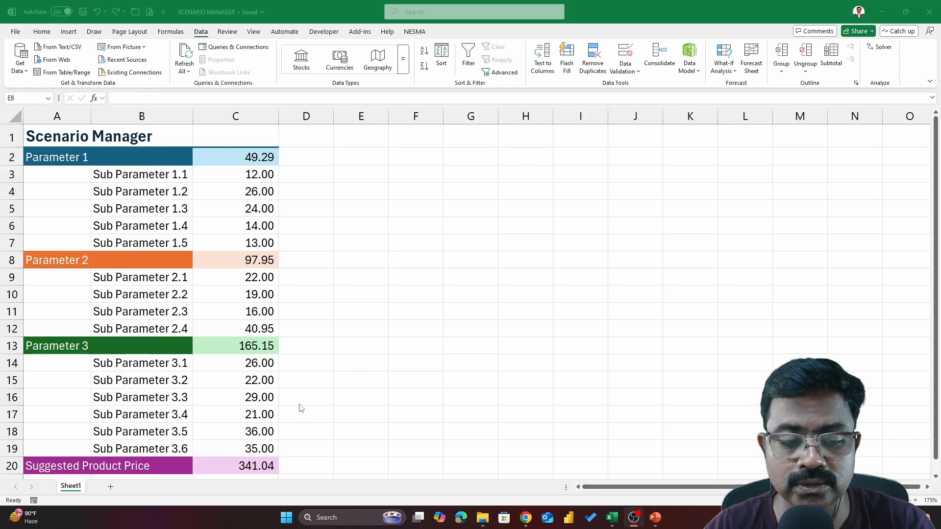
Step: Open the What-If Scenario Manager with the Suggested Product Price cell C20 selected, and move the dialog nearer the data
{"action": "left_click", "coordinate": [251, 462]}
{"action": "left_click", "coordinate": [252, 463]}
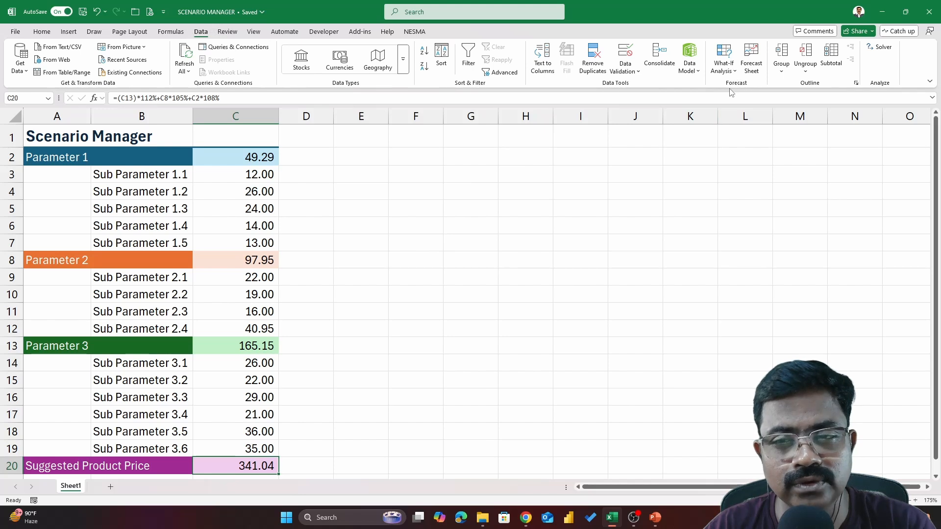
{"action": "left_click", "coordinate": [724, 66]}
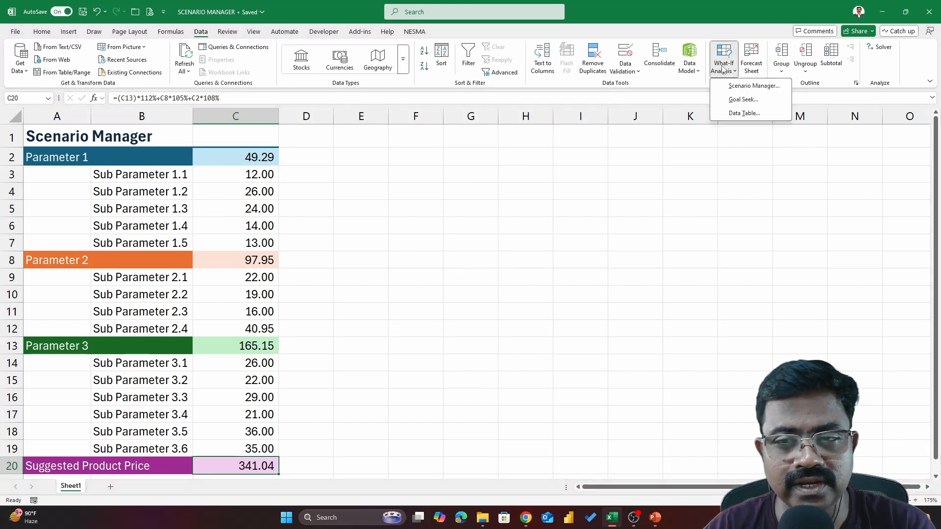
{"action": "left_click", "coordinate": [735, 85]}
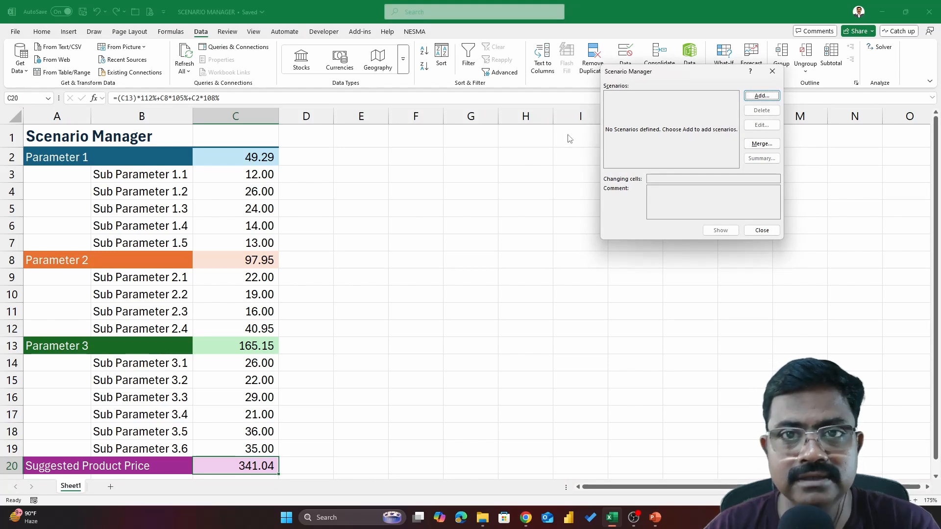
{"action": "left_click_drag", "start_coordinate": [641, 77], "coordinate": [505, 82]}
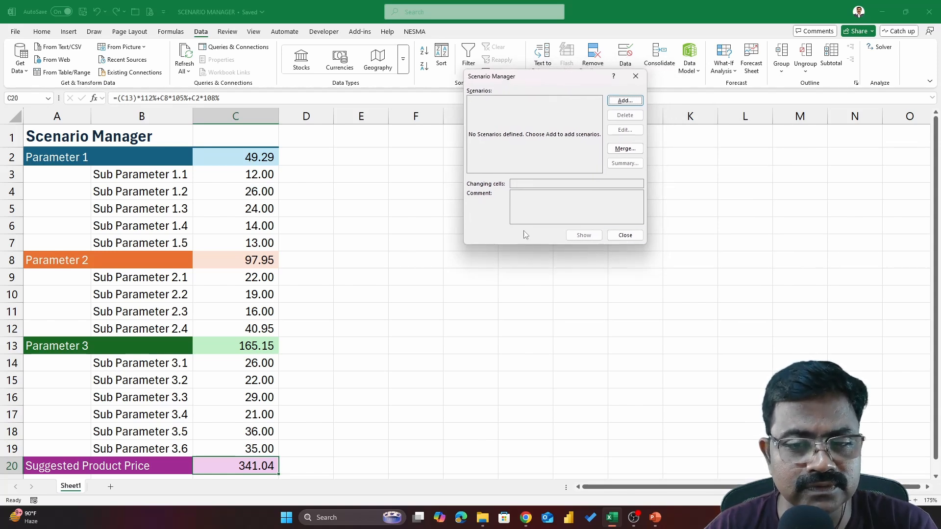
Step: Add a new scenario named "Sub Parameter 1.3 and 2.2 change 50%"
{"action": "left_click", "coordinate": [622, 101]}
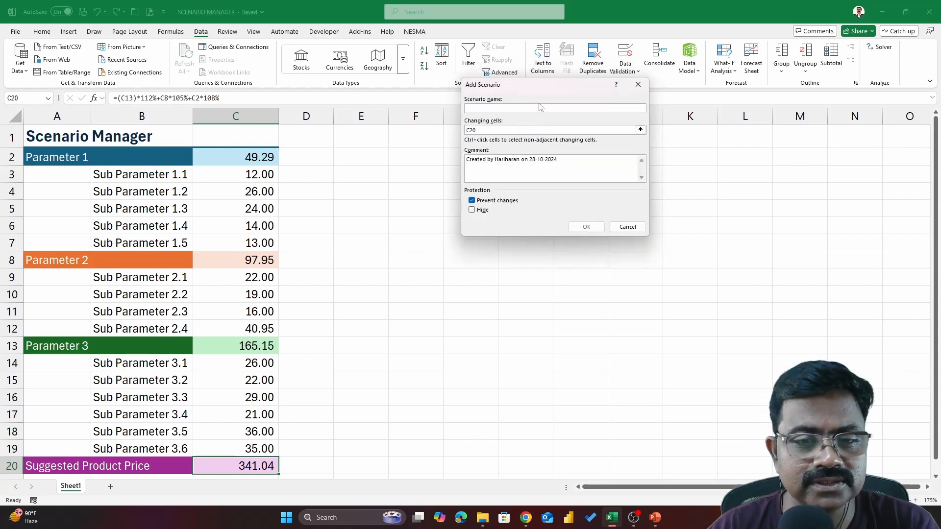
{"action": "type", "text": "Su"}
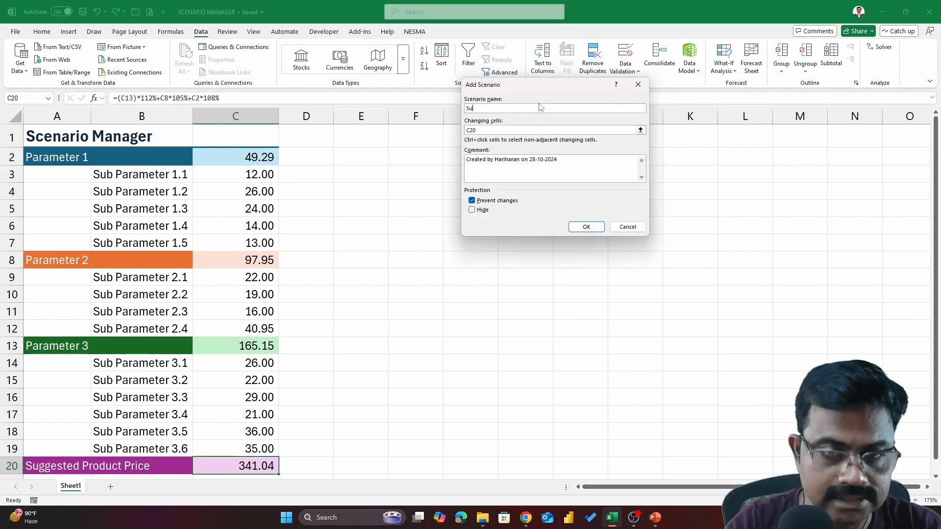
{"action": "type", "text": "b Para"}
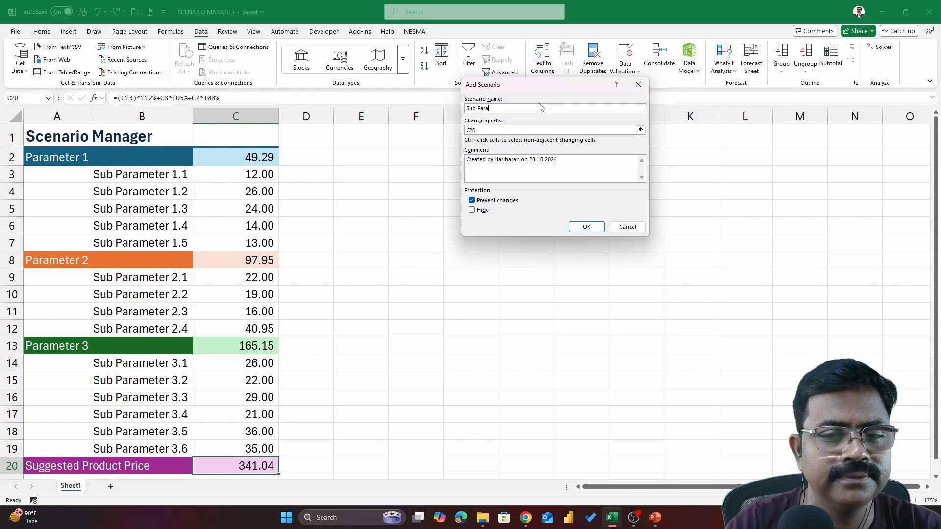
{"action": "type", "text": "meter 1.3"}
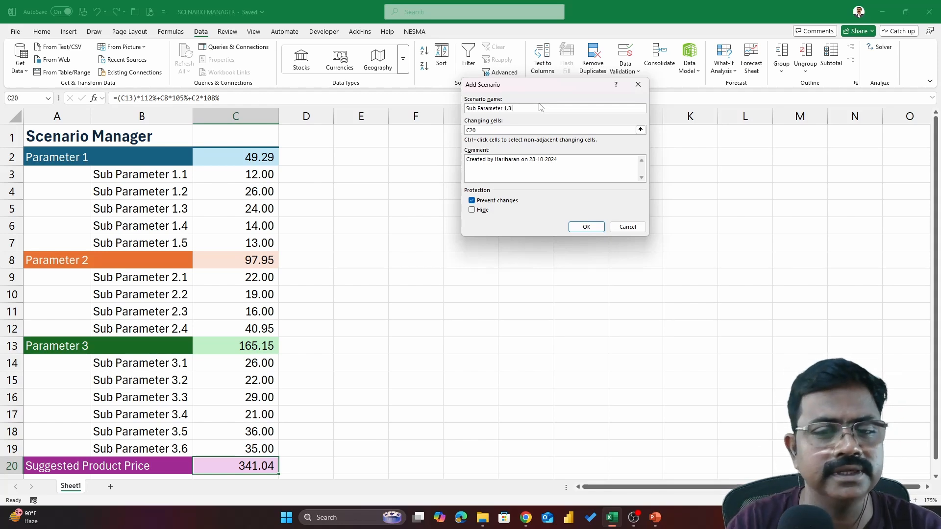
{"action": "type", "text": " and 2"}
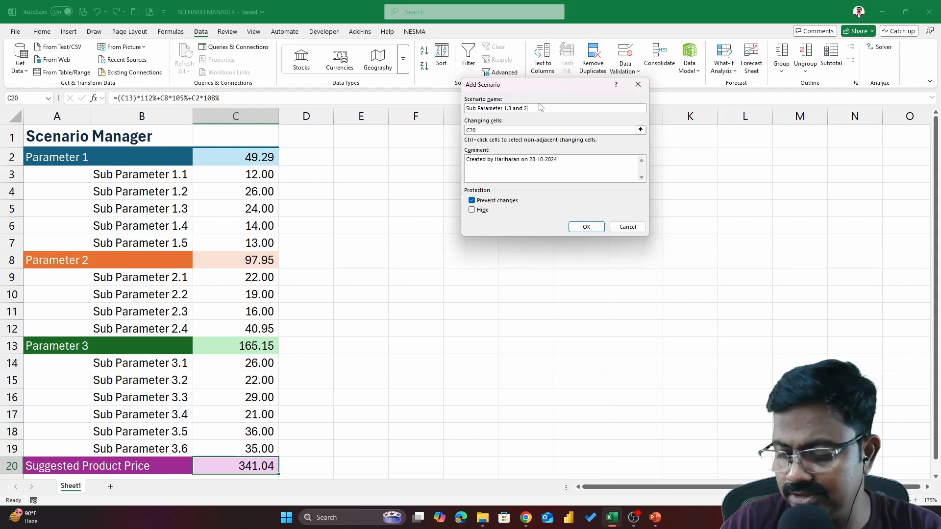
{"action": "type", "text": ".2 change"}
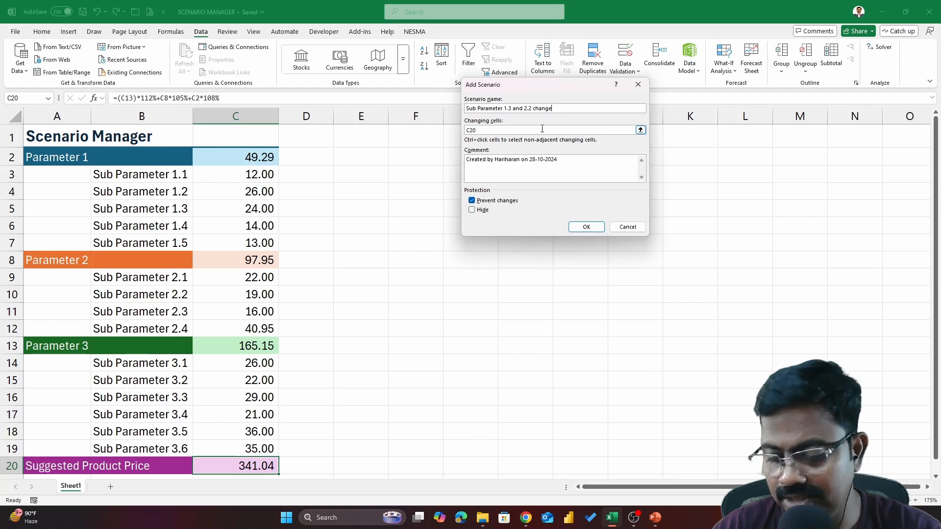
{"action": "type", "text": "50%"}
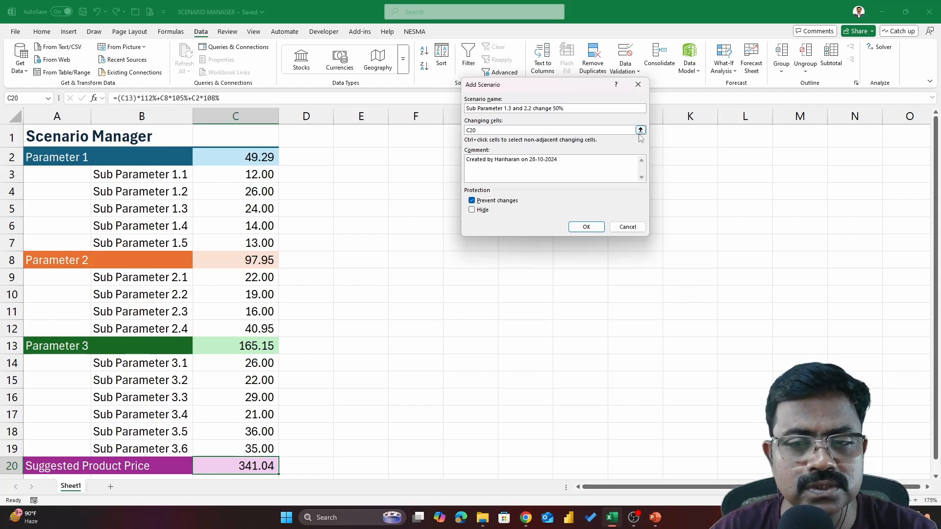
{"action": "left_click_drag", "start_coordinate": [564, 108], "coordinate": [479, 103]}
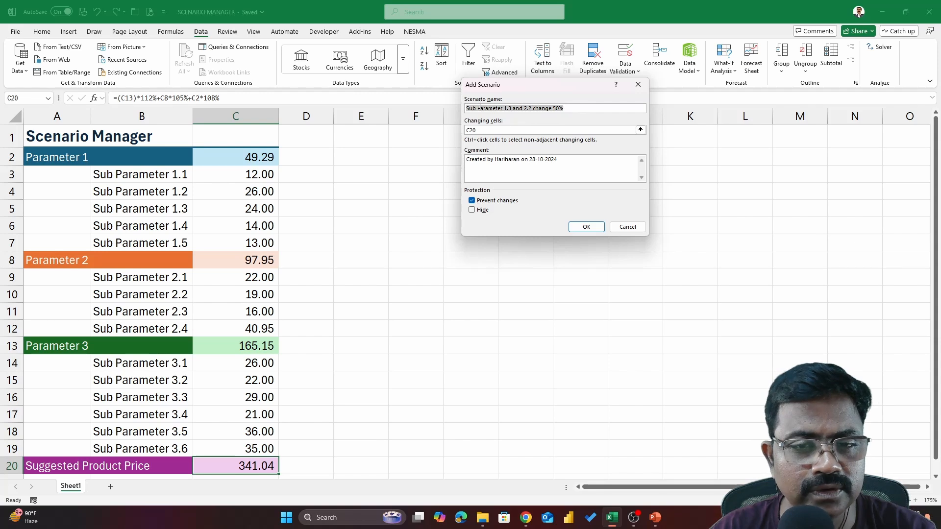
{"action": "left_click", "coordinate": [566, 109]}
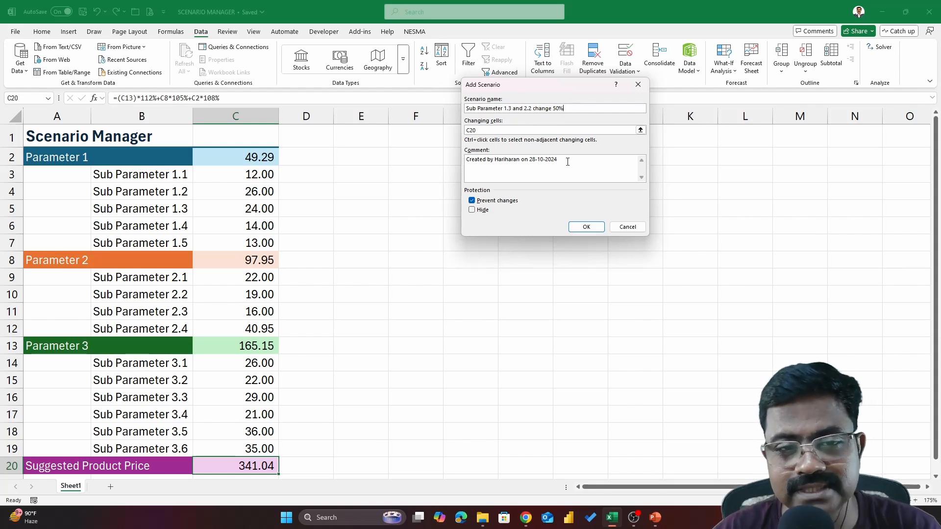
Step: Set the scenario's changing cells to C5 and C10 and accept the scenario definition
{"action": "left_click", "coordinate": [640, 130]}
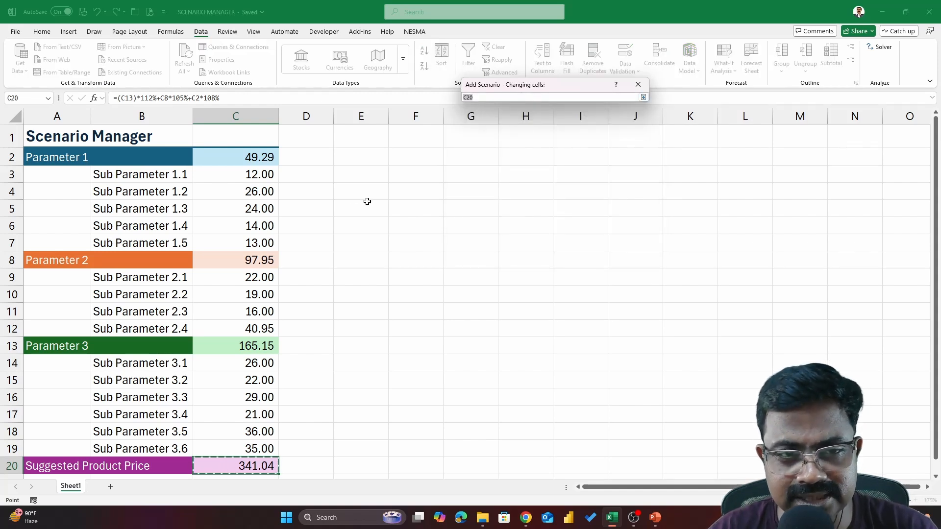
{"action": "left_click", "coordinate": [257, 208]}
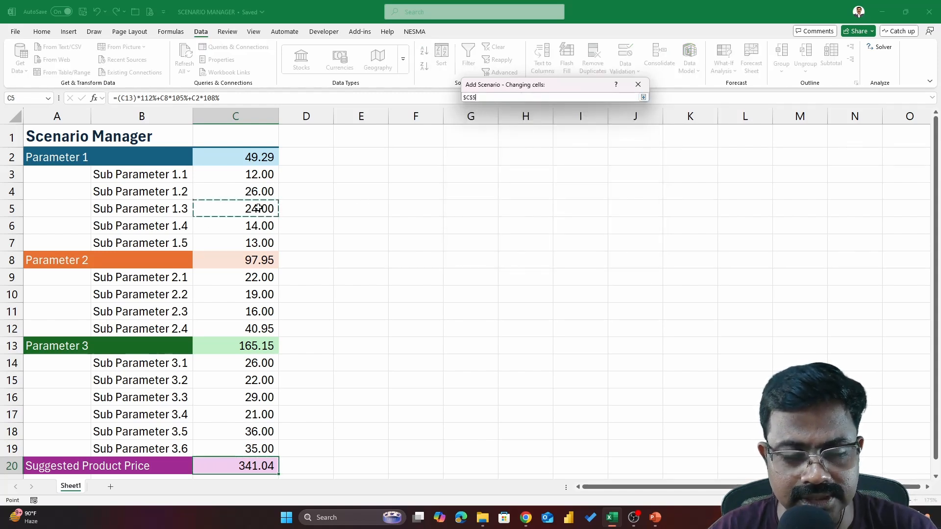
{"action": "left_click", "coordinate": [253, 295], "text": "ctrl"}
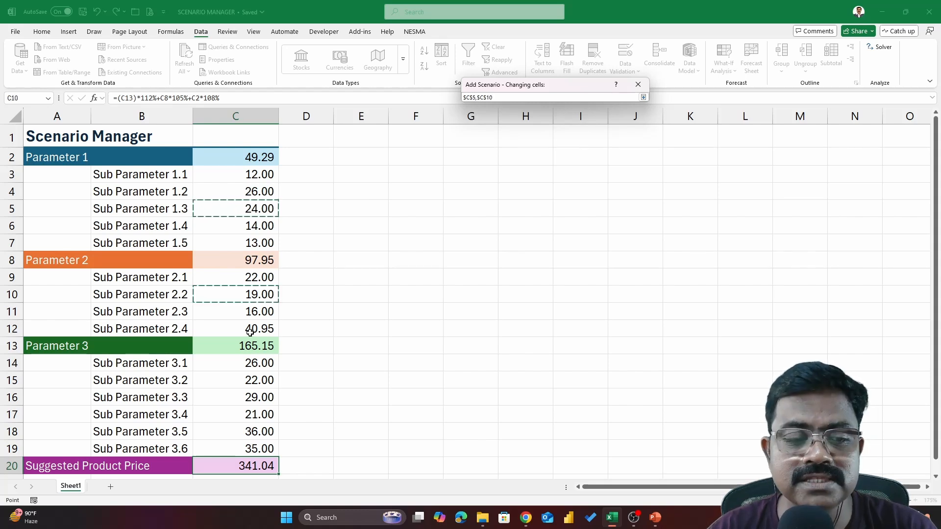
{"action": "left_click", "coordinate": [643, 97]}
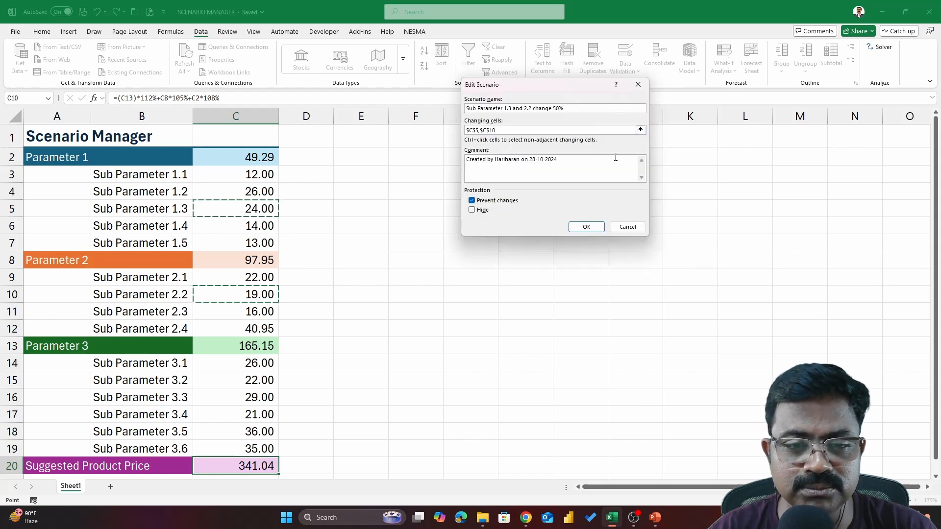
{"action": "left_click", "coordinate": [585, 226]}
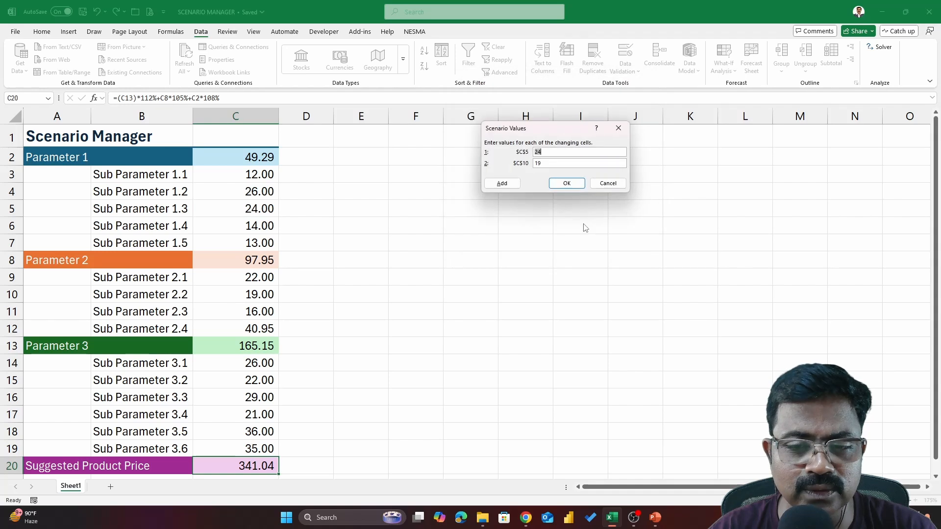
Step: Set the scenario values to 12 for C5 and 9.5 for C10, and save the scenario
{"action": "left_click", "coordinate": [560, 154]}
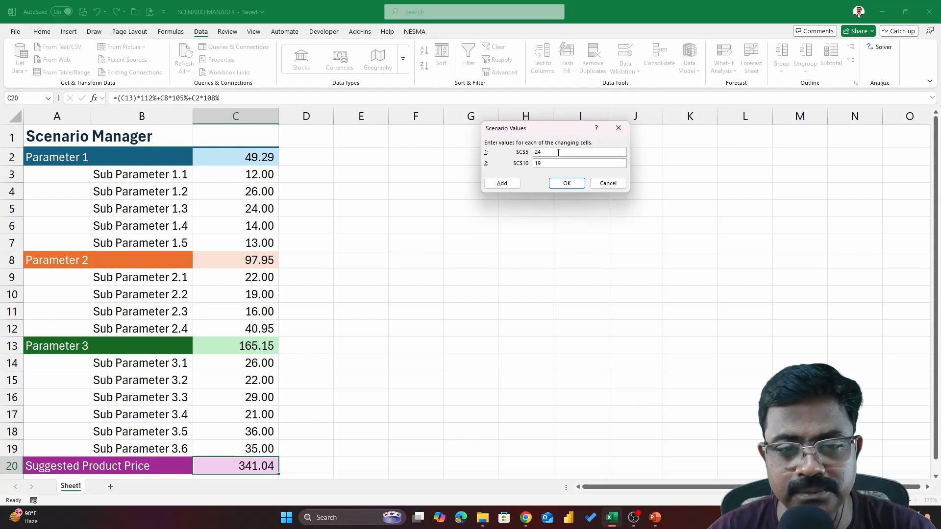
{"action": "double_click", "coordinate": [537, 153]}
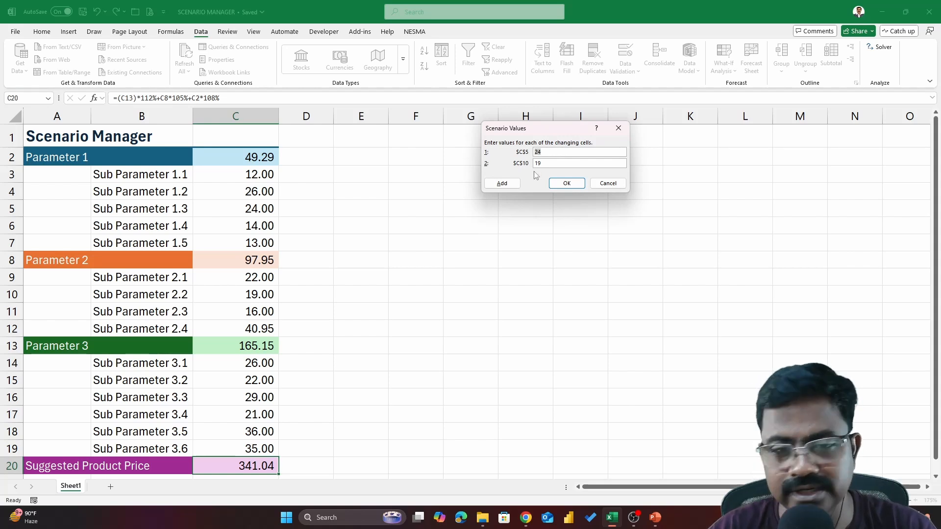
{"action": "type", "text": "12"}
{"action": "key", "text": "Tab"}
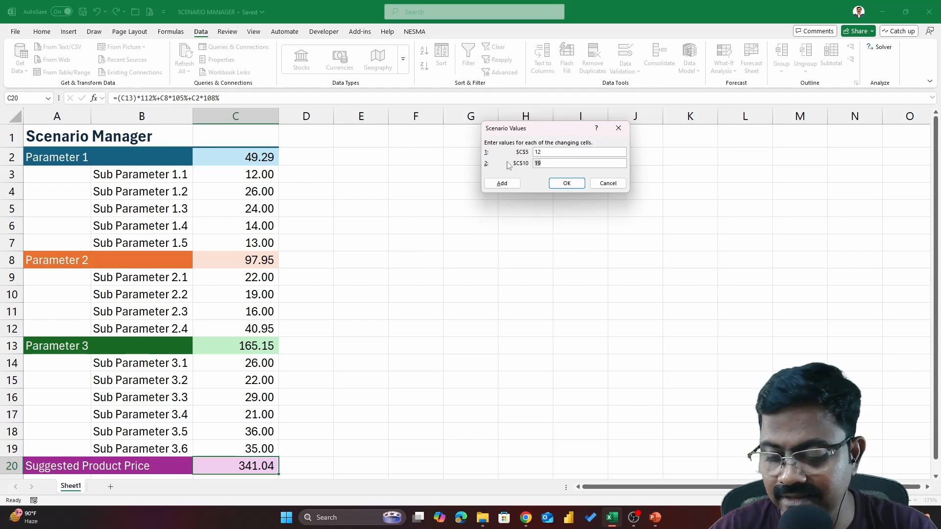
{"action": "type", "text": "9"}
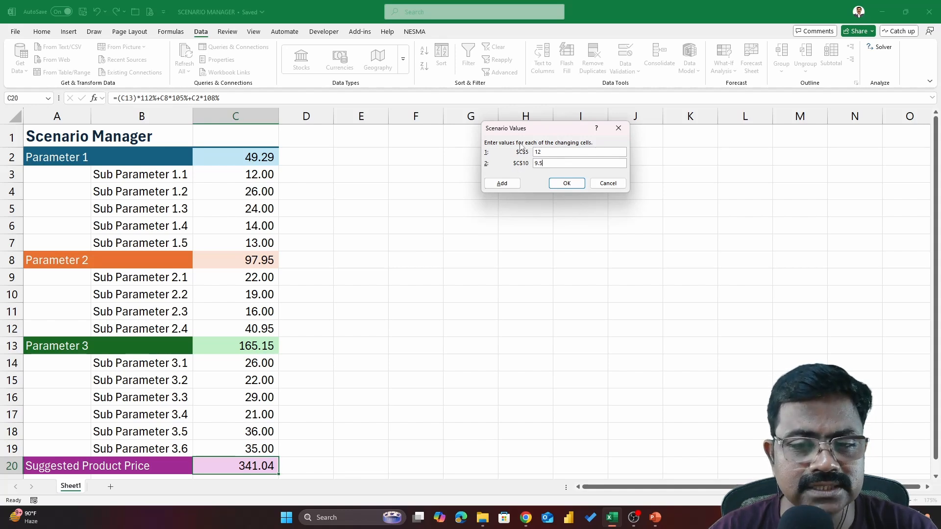
{"action": "left_click", "coordinate": [563, 187]}
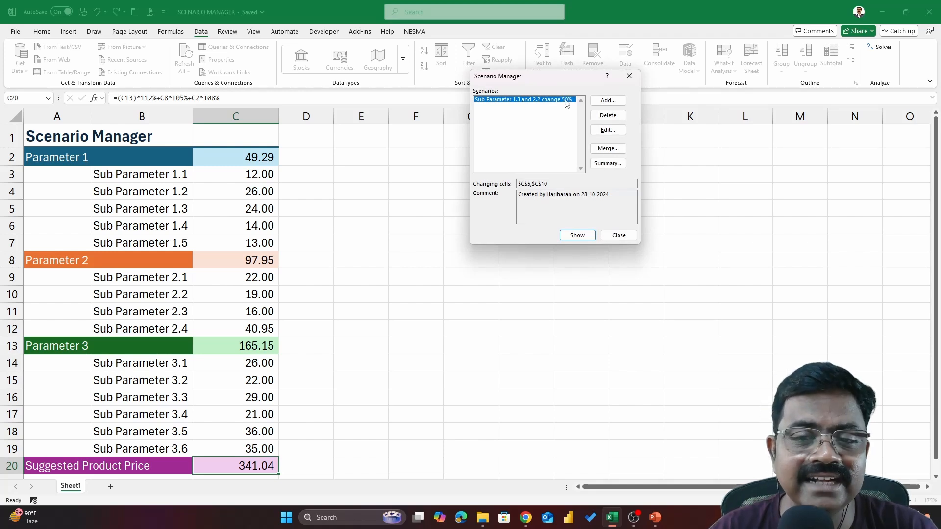
Step: Add a second scenario named "Sub Parameter 2.4 and 3.4 change by 50%"
{"action": "left_click", "coordinate": [599, 101]}
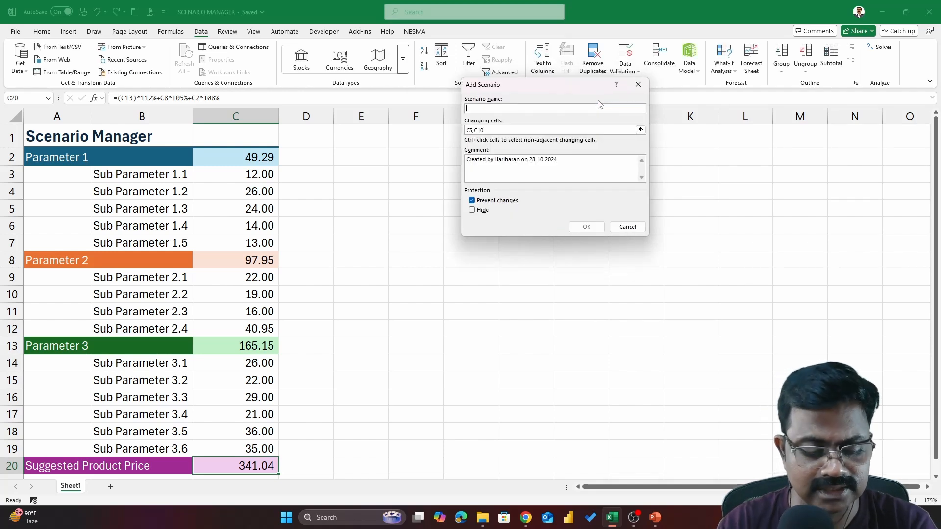
{"action": "type", "text": "Sub Pa"}
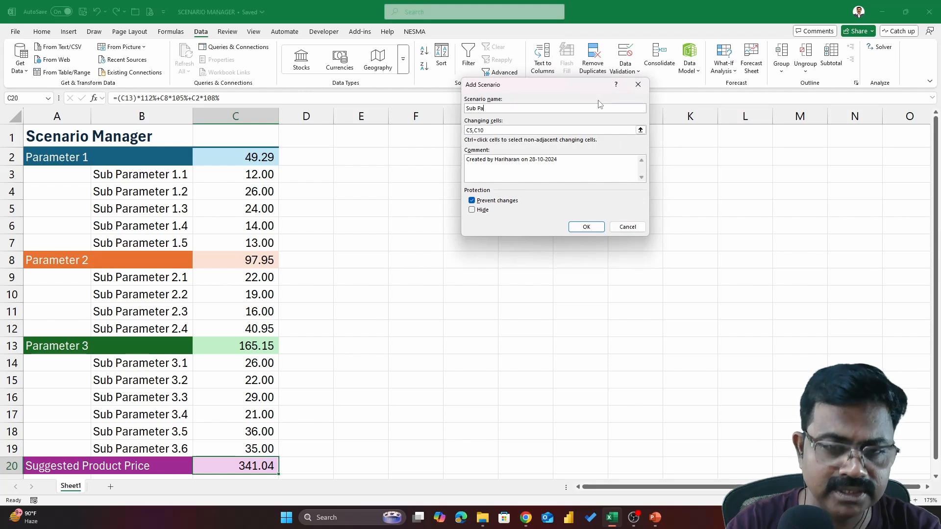
{"action": "type", "text": "rameter 2.4"}
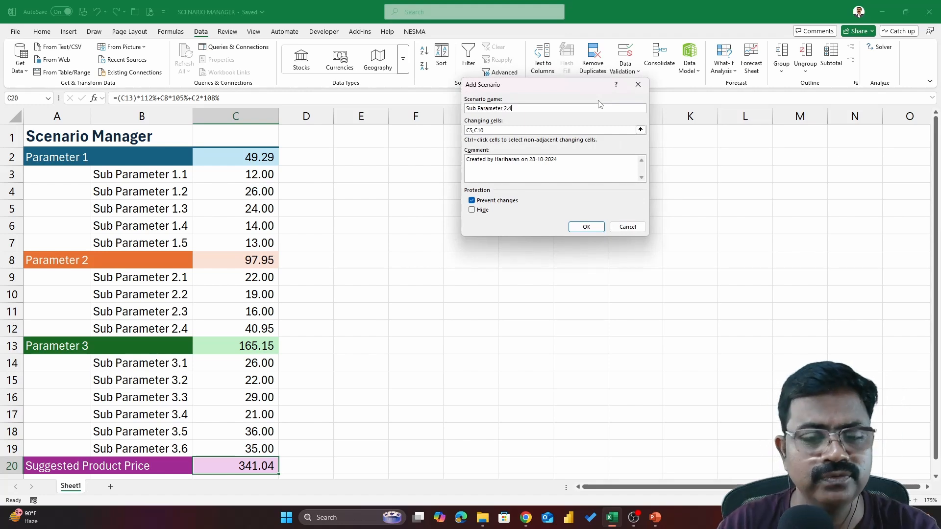
{"action": "type", "text": " and 3."}
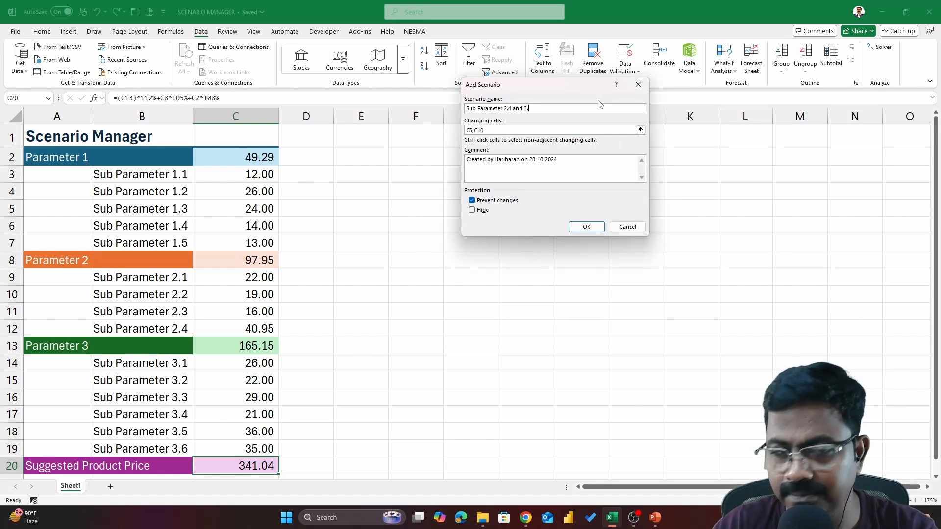
{"action": "type", "text": "4 change by 50%"}
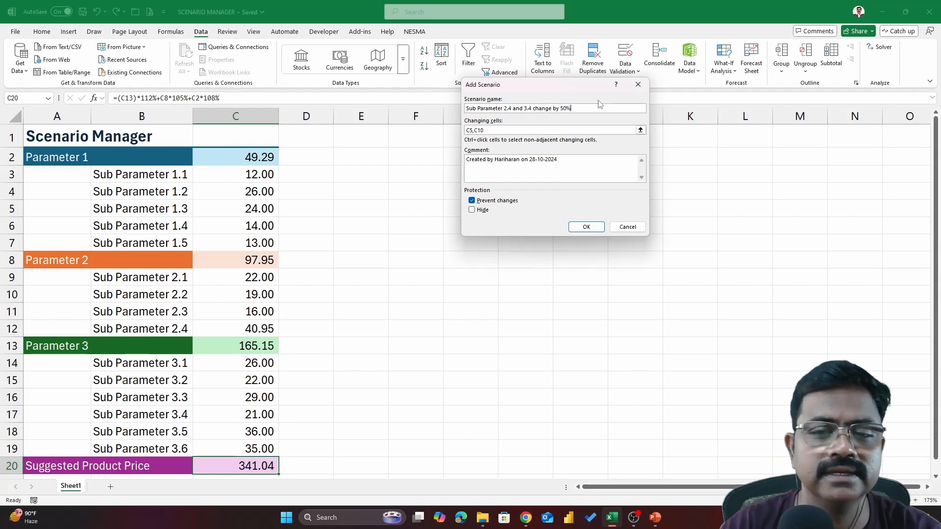
Step: Replace the second scenario's changing cells with C12 and C17 and accept the scenario definition
{"action": "left_click", "coordinate": [640, 130]}
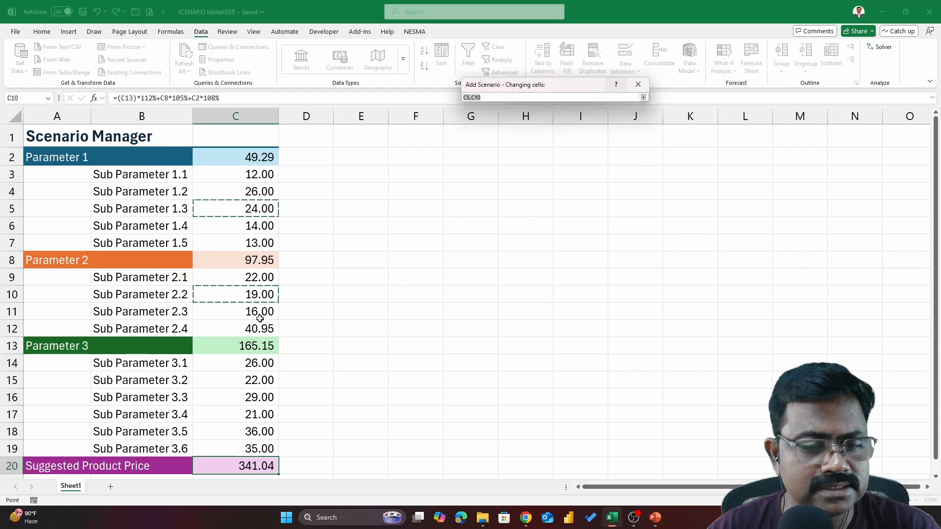
{"action": "left_click", "coordinate": [643, 98]}
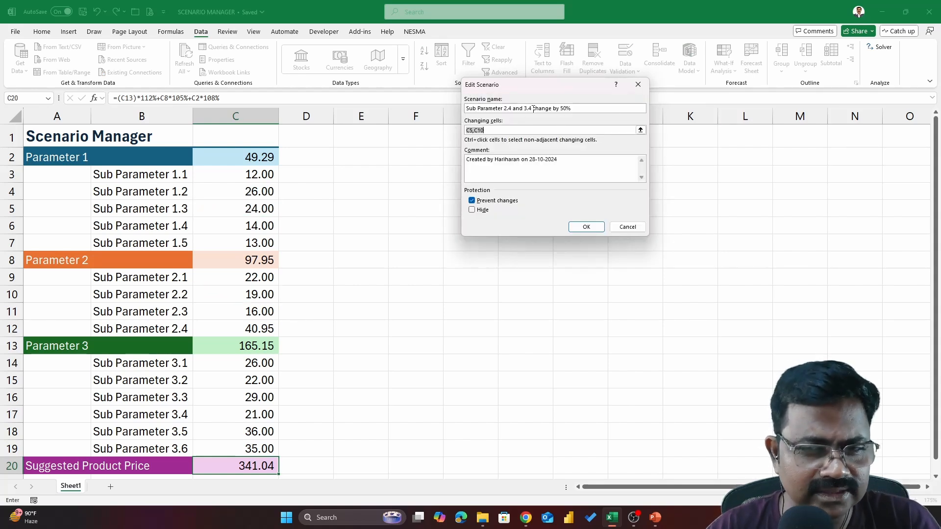
{"action": "left_click", "coordinate": [253, 327]}
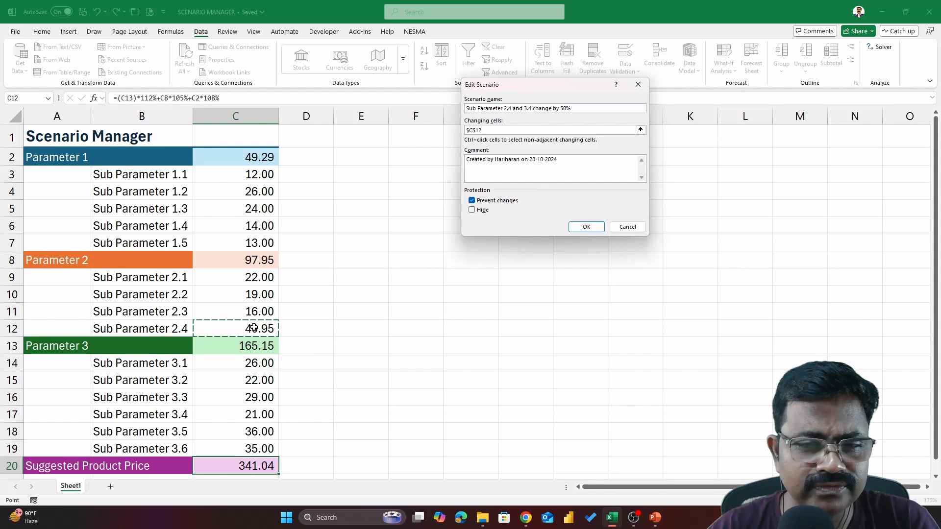
{"action": "left_click", "coordinate": [265, 414], "text": "ctrl"}
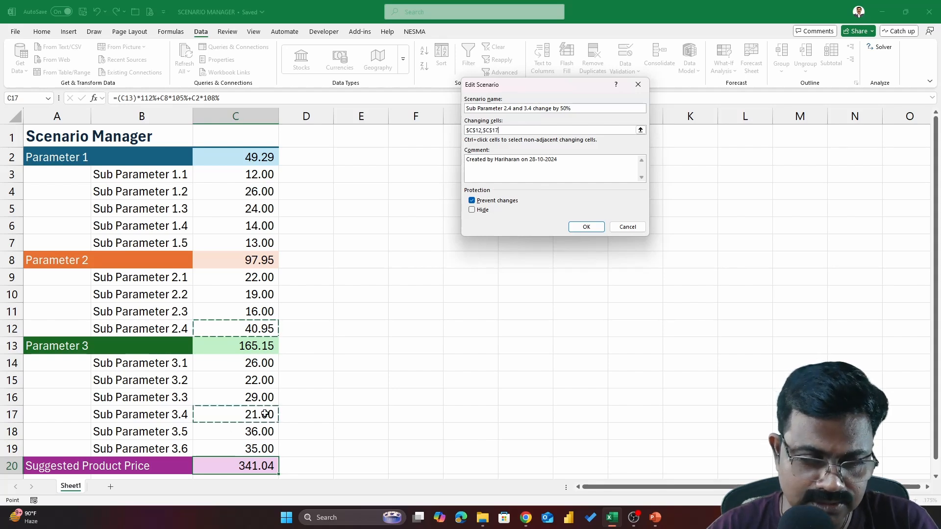
{"action": "left_click", "coordinate": [585, 226]}
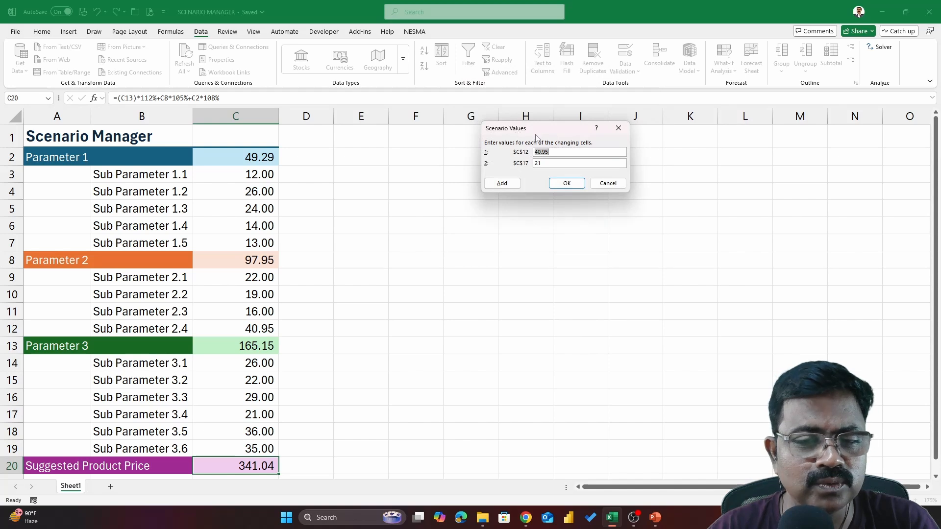
Step: Set the second scenario's values to 20.475 for C12 and 10.50 for C17, and save the scenario
{"action": "left_click", "coordinate": [565, 152]}
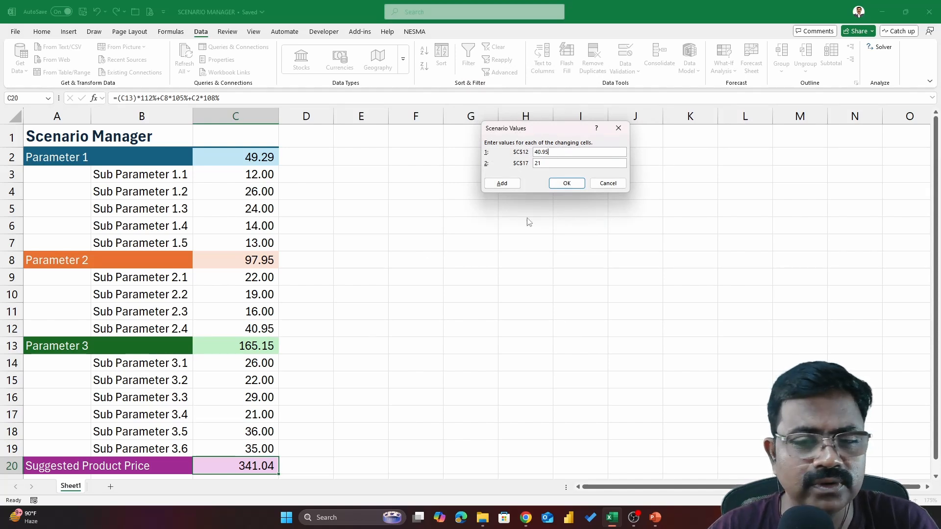
{"action": "double_click", "coordinate": [558, 151]}
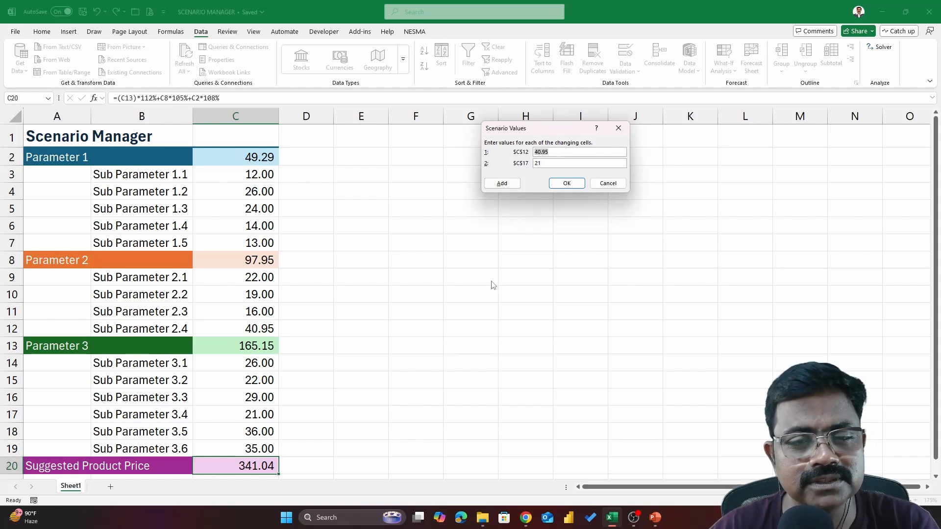
{"action": "type", "text": "4"}
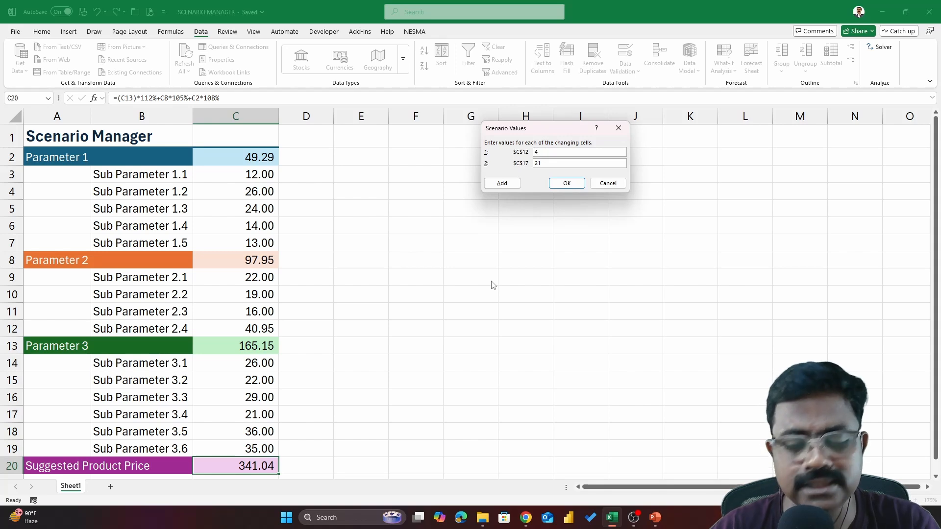
{"action": "type", "text": "0.475"}
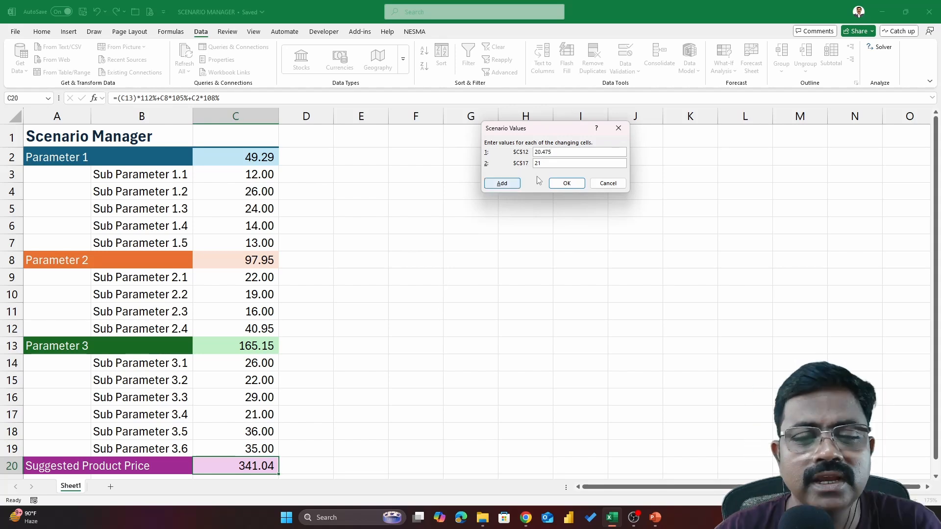
{"action": "left_click_drag", "start_coordinate": [547, 163], "coordinate": [503, 236]}
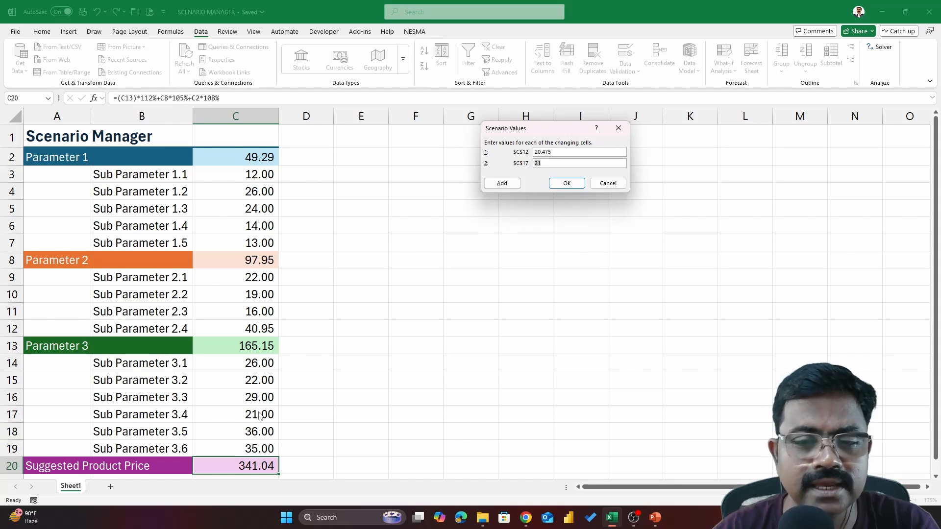
{"action": "type", "text": "10."}
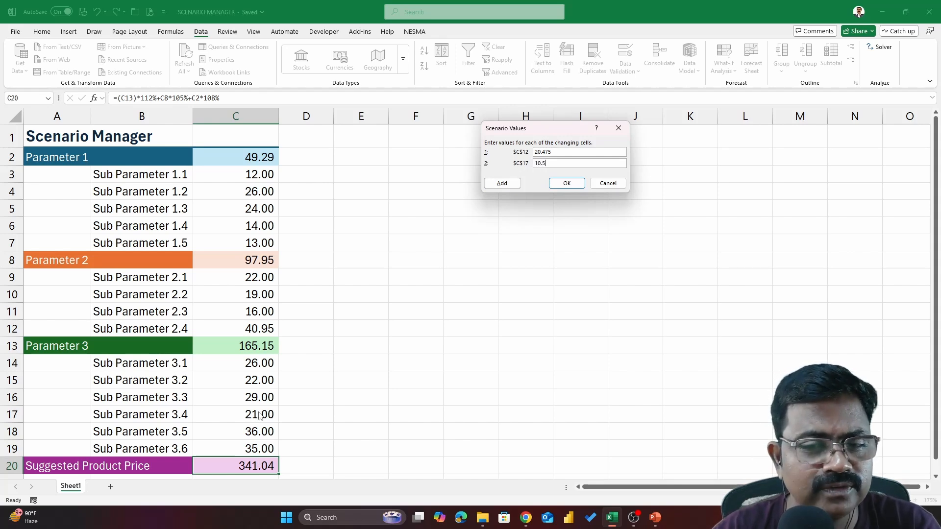
{"action": "type", "text": "50"}
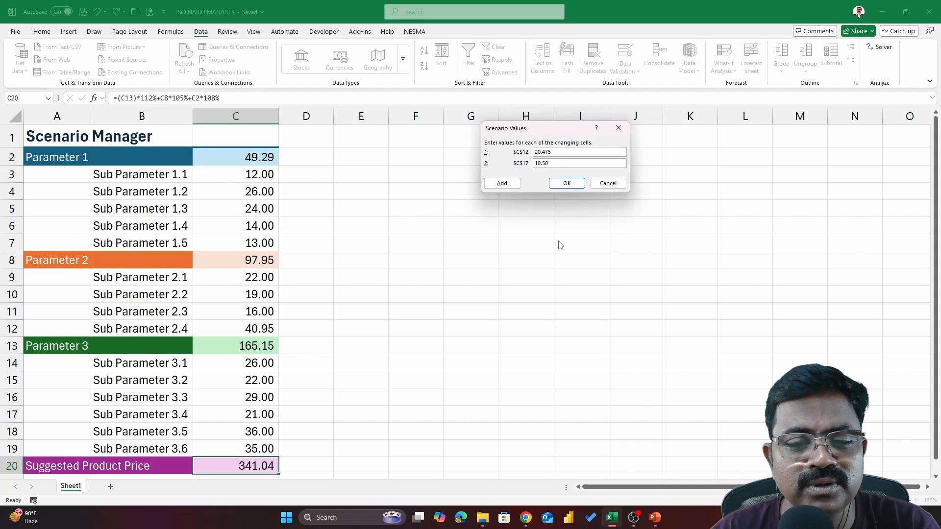
{"action": "left_click", "coordinate": [566, 184]}
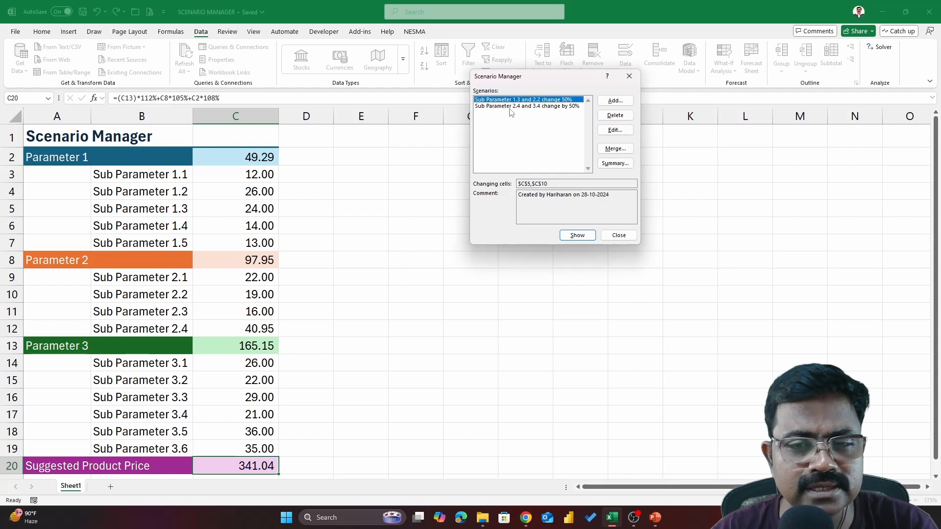
Step: Add a third scenario named "Sub Parameter 3.6"
{"action": "left_click", "coordinate": [631, 102]}
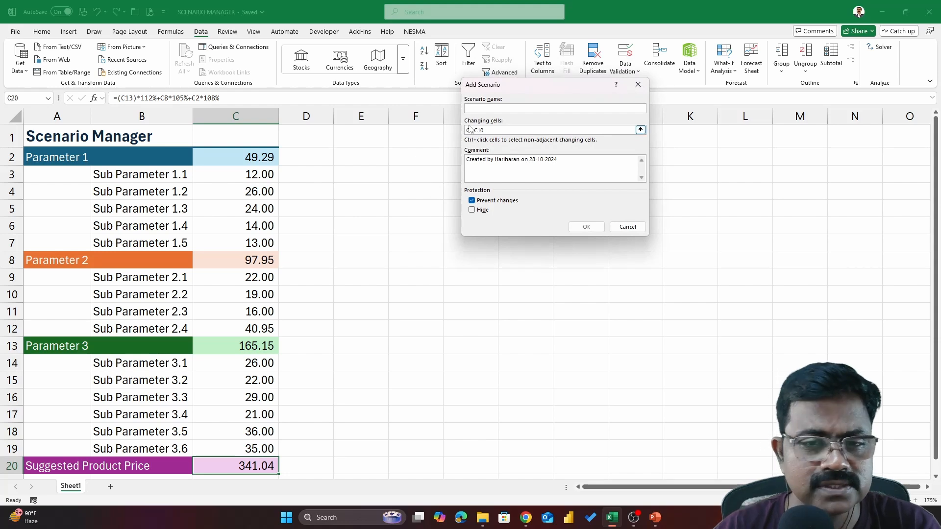
{"action": "type", "text": "Sub "}
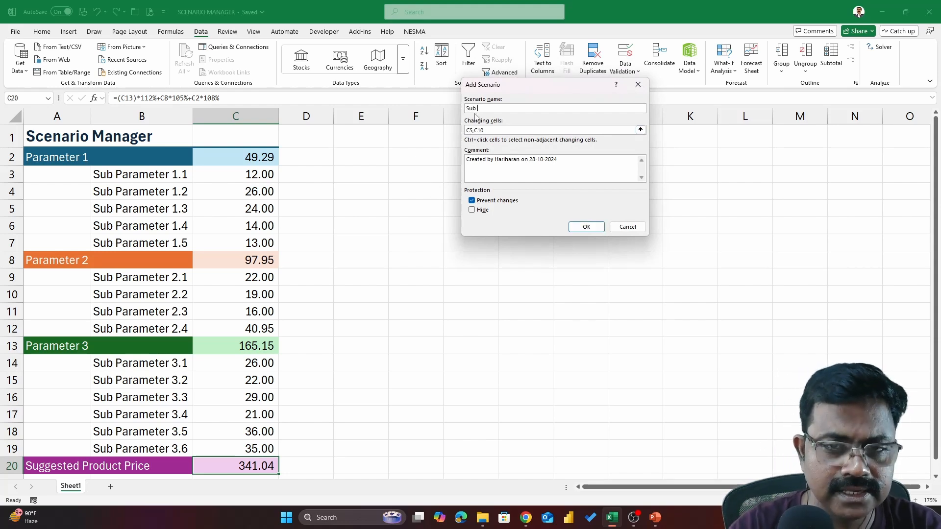
{"action": "type", "text": "Parameter 3.6"}
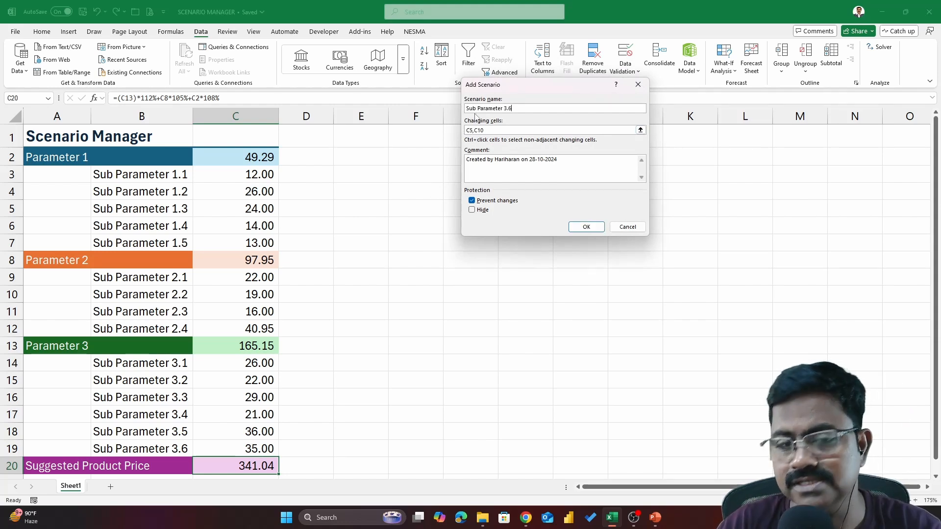
Step: Make C19 the third scenario's changing cell with a value of 17.50, and save the scenario
{"action": "left_click", "coordinate": [640, 130]}
{"action": "left_click", "coordinate": [250, 448]}
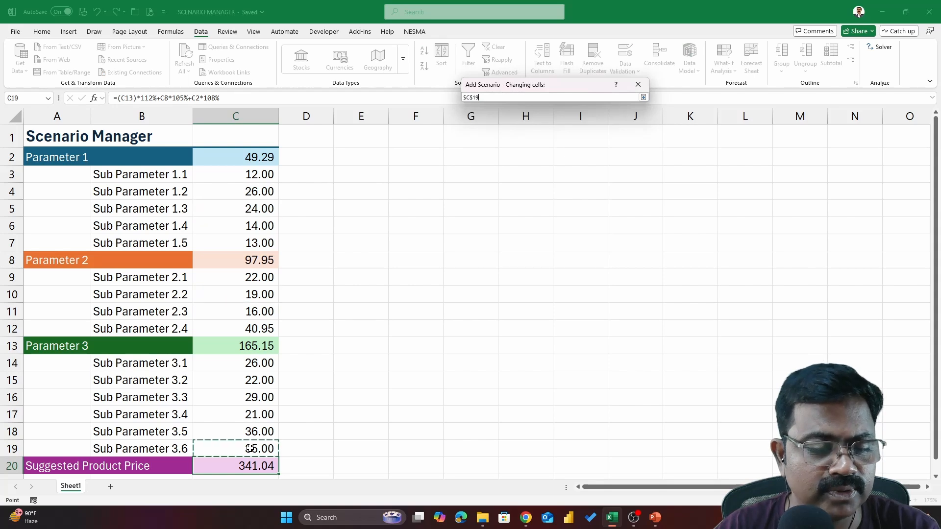
{"action": "left_click", "coordinate": [642, 97]}
{"action": "left_click", "coordinate": [586, 227]}
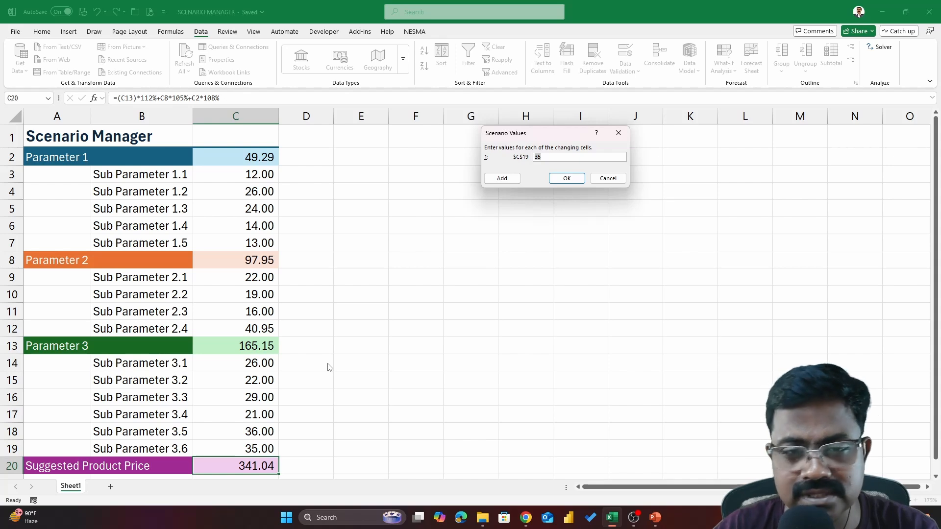
{"action": "type", "text": "17.50"}
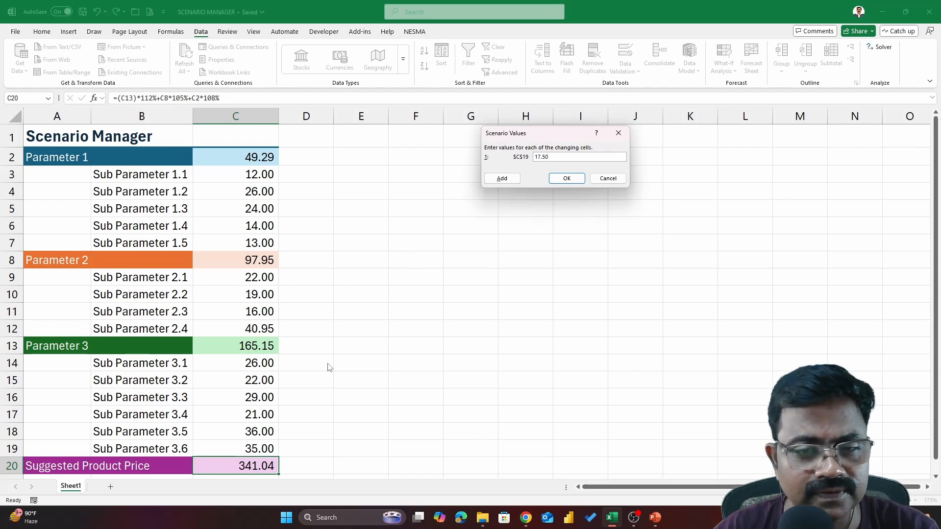
{"action": "left_click", "coordinate": [566, 179]}
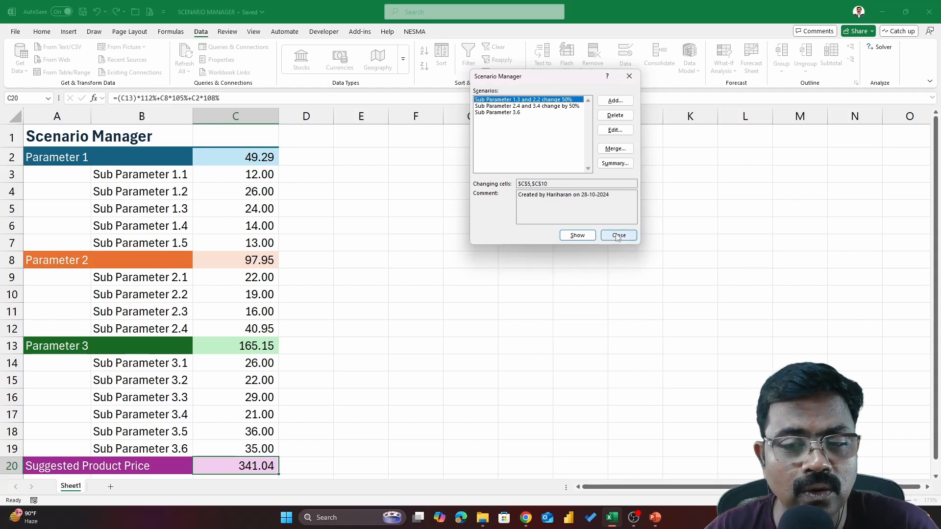
Step: Generate a Scenario summary report of all scenarios with C20 as the result cell
{"action": "left_click", "coordinate": [621, 164]}
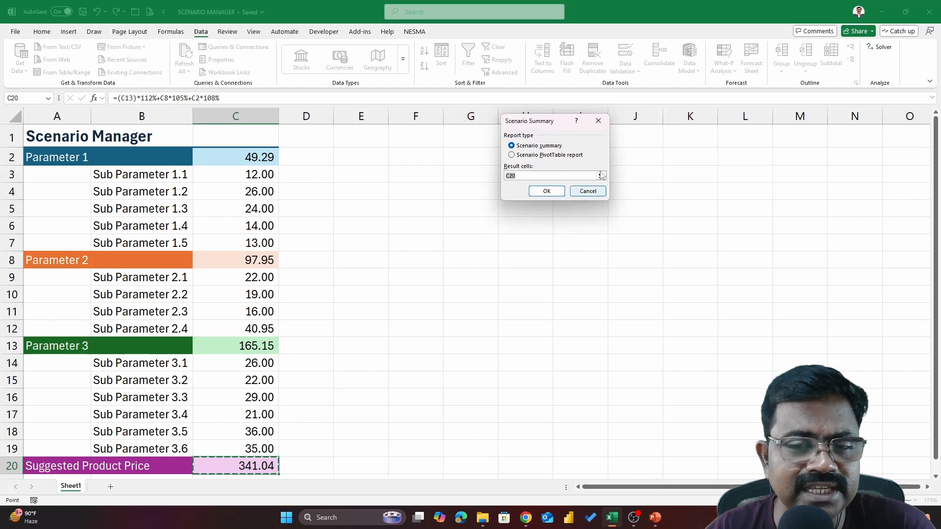
{"action": "left_click", "coordinate": [546, 191]}
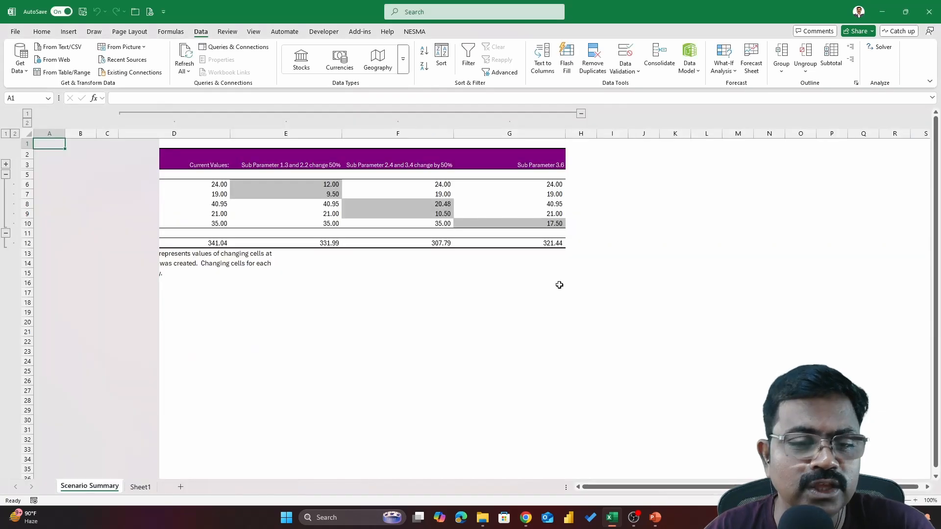
{"action": "scroll", "coordinate": [446, 300], "scroll_direction": "up", "scroll_amount": 3}
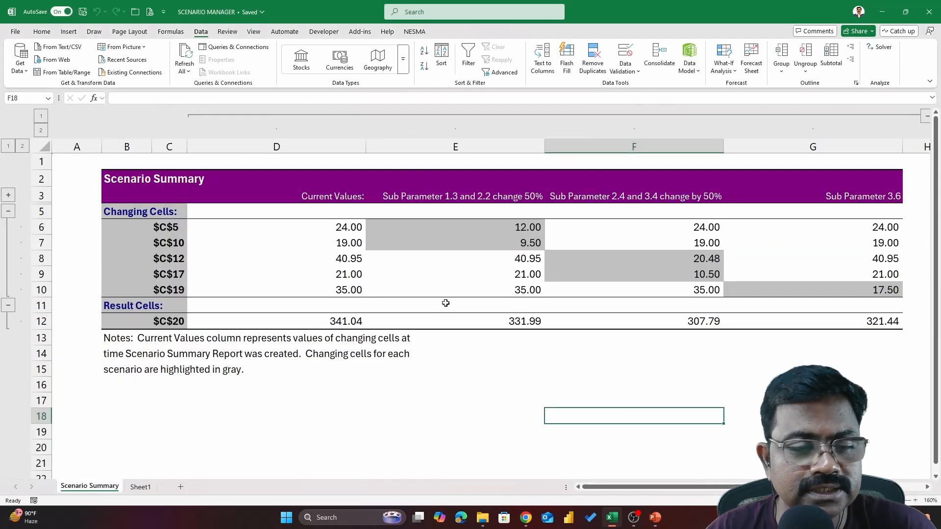
Step: Examine the Current Values column of the scenario summary, covering the changing cells and the C20 result
{"action": "left_click", "coordinate": [349, 211]}
{"action": "left_click_drag", "start_coordinate": [348, 193], "coordinate": [345, 290]}
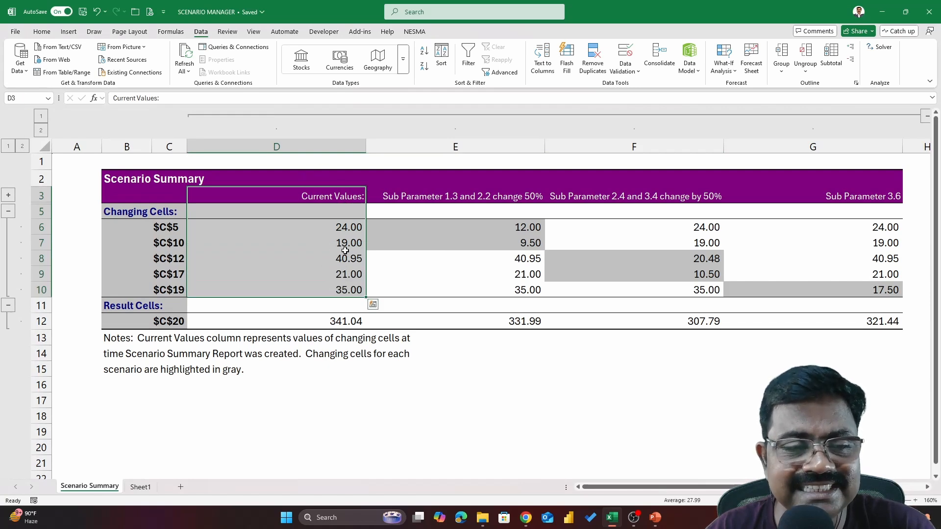
{"action": "left_click", "coordinate": [338, 320]}
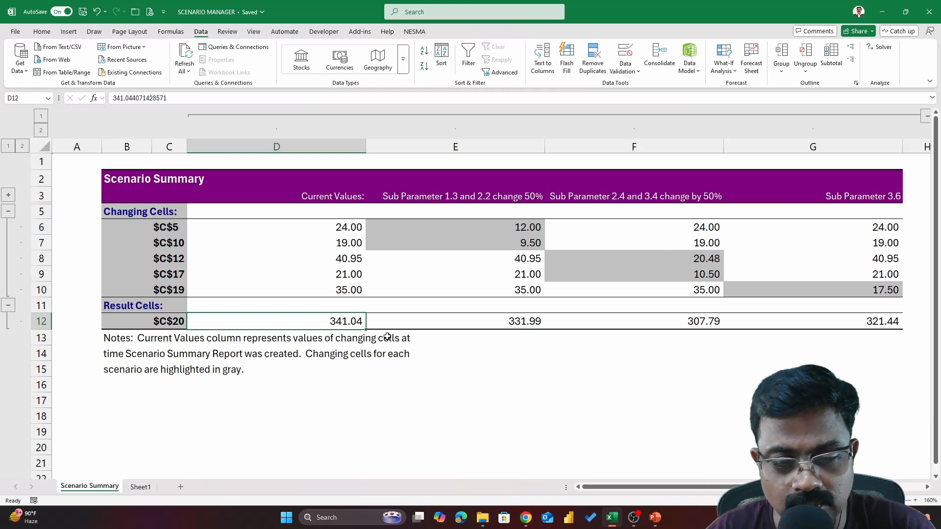